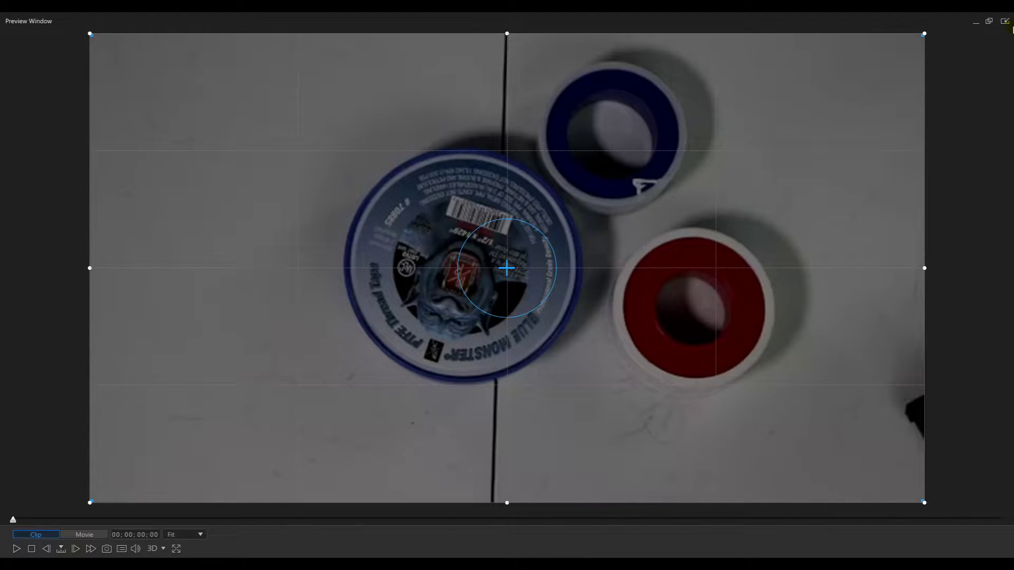
# Close the enlarged preview and send the MVI_7930 clip to ColorDirector for color correction.
pyautogui.click(1005, 23)
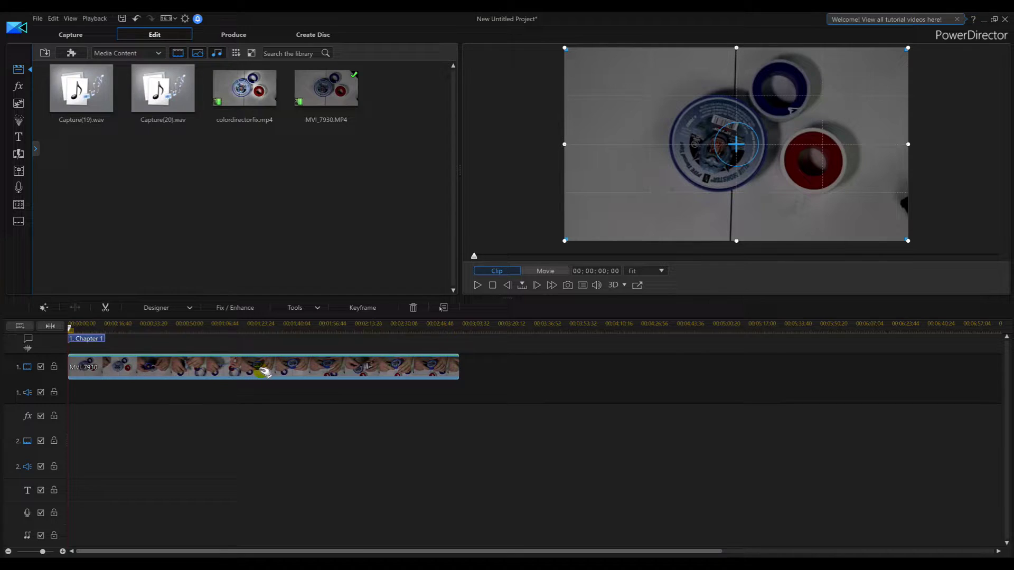
pyautogui.click(246, 312)
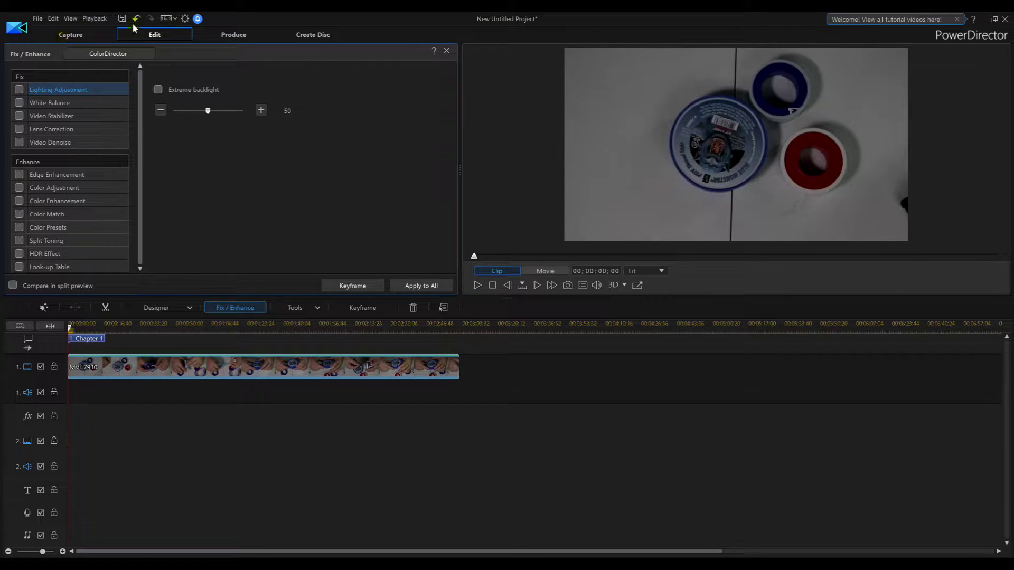
pyautogui.click(119, 54)
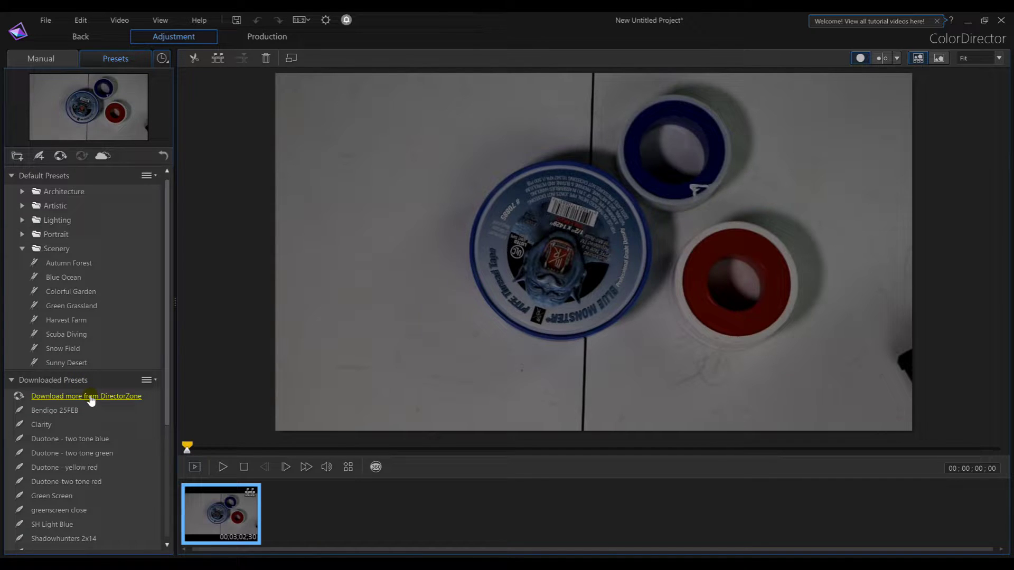
# Try the default Scenery presets on the clip, from Autumn Forest through Sunny Desert.
pyautogui.click(82, 263)
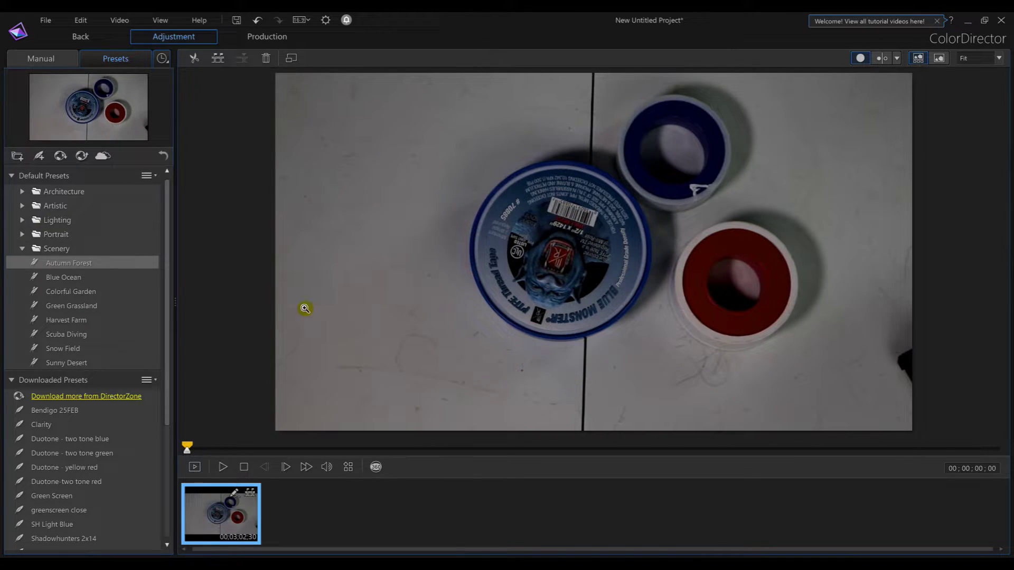
pyautogui.click(61, 277)
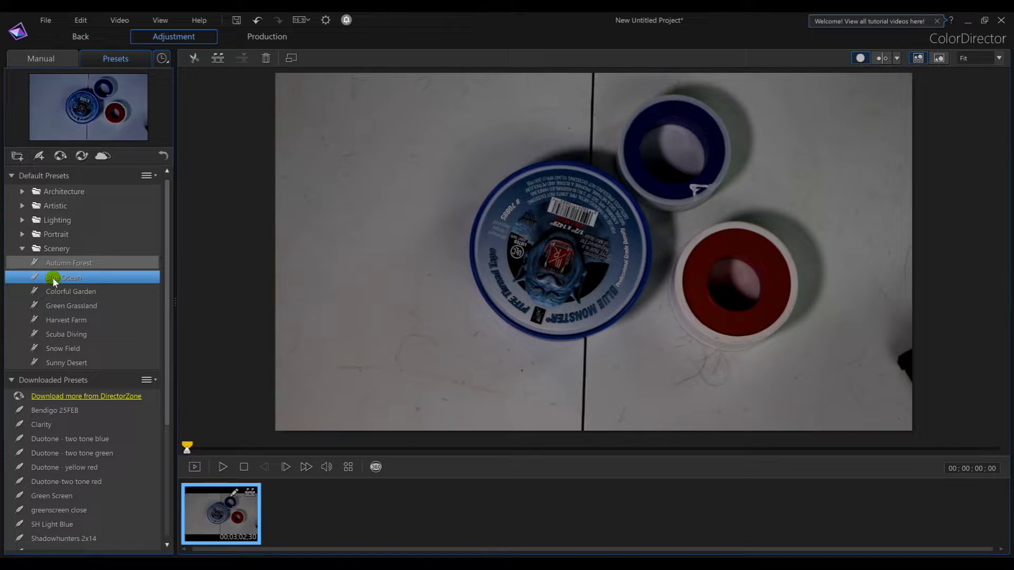
pyautogui.click(80, 295)
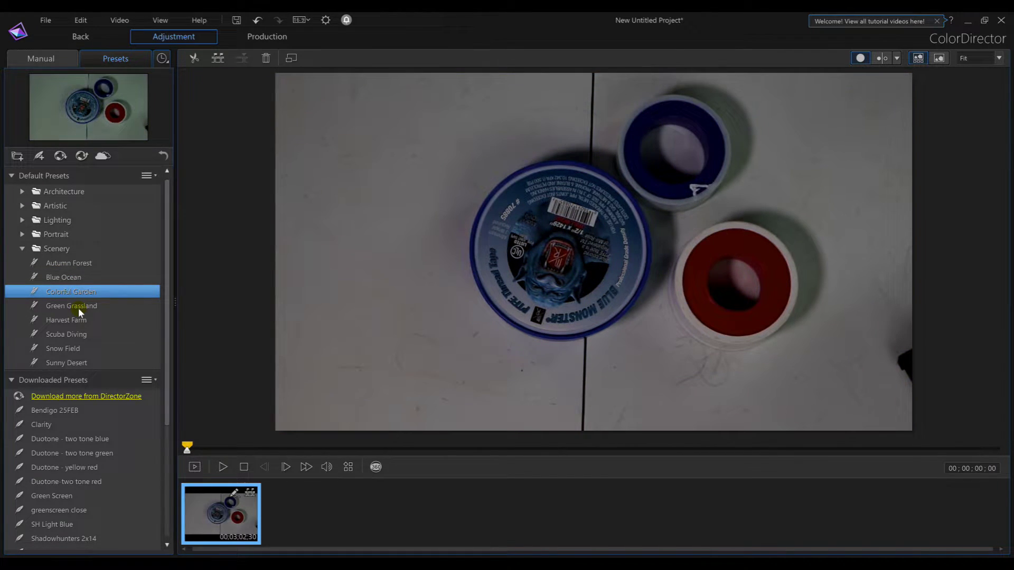
pyautogui.click(78, 307)
pyautogui.click(76, 319)
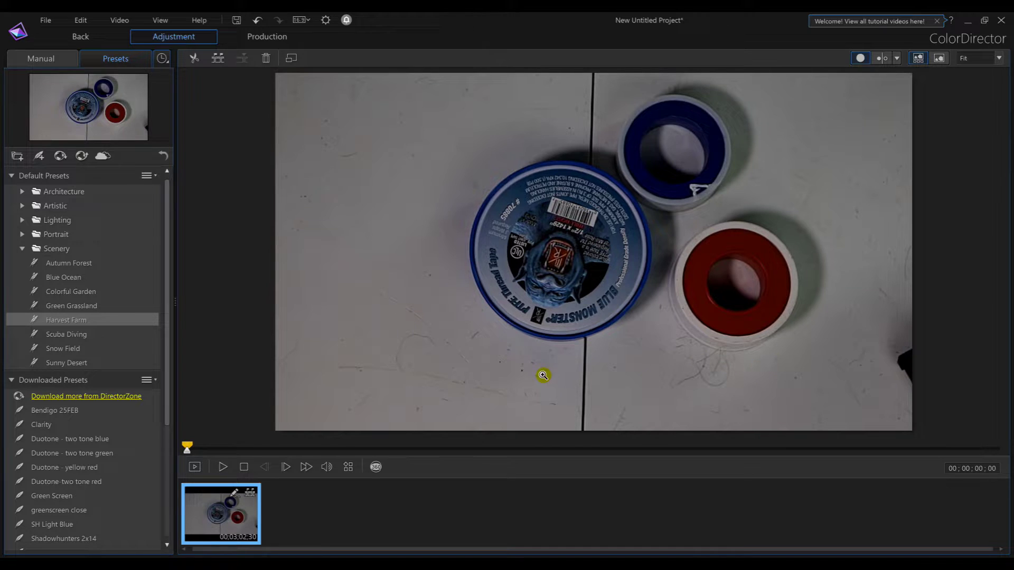
pyautogui.click(75, 333)
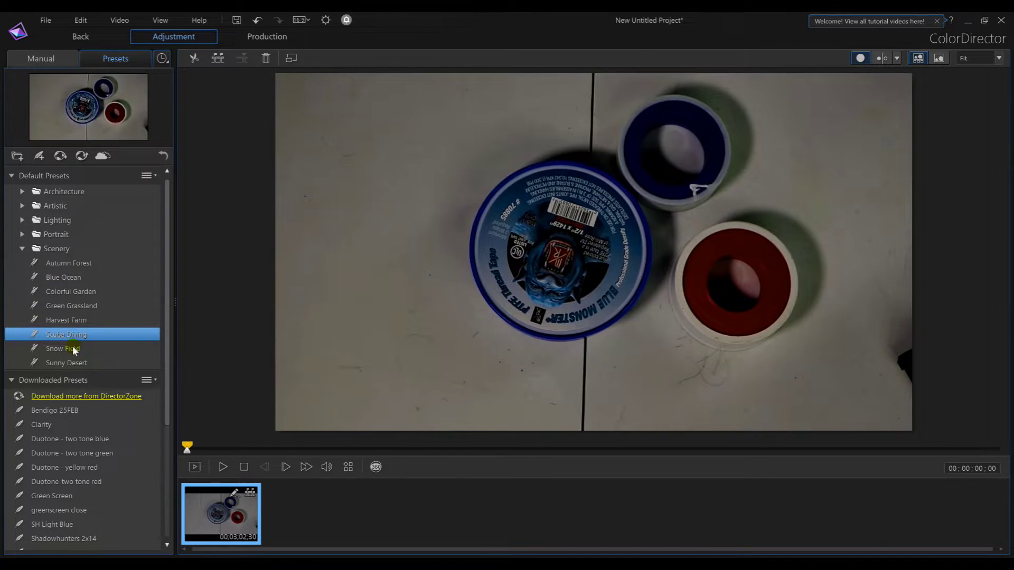
pyautogui.click(73, 349)
pyautogui.click(73, 363)
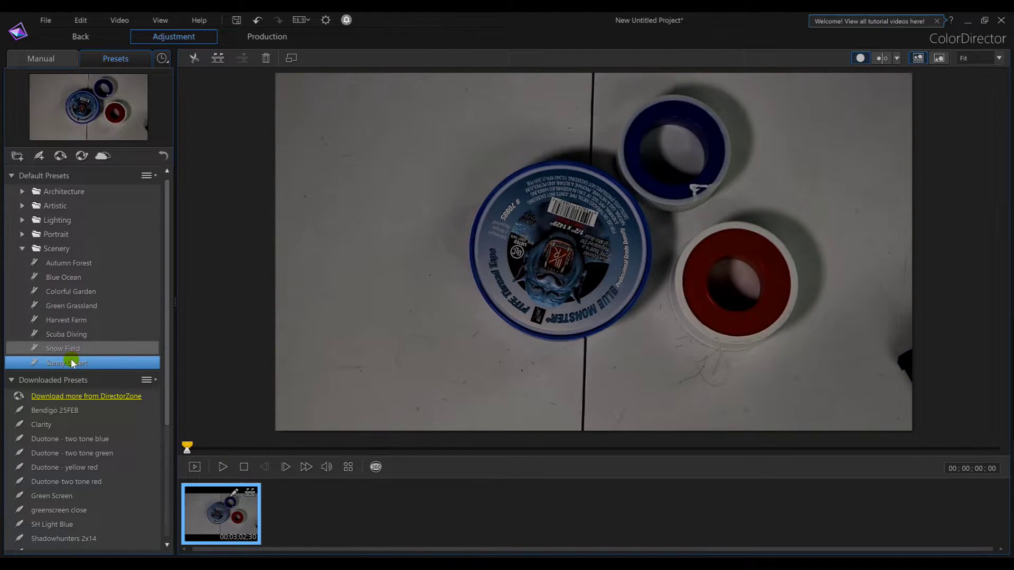
pyautogui.click(74, 350)
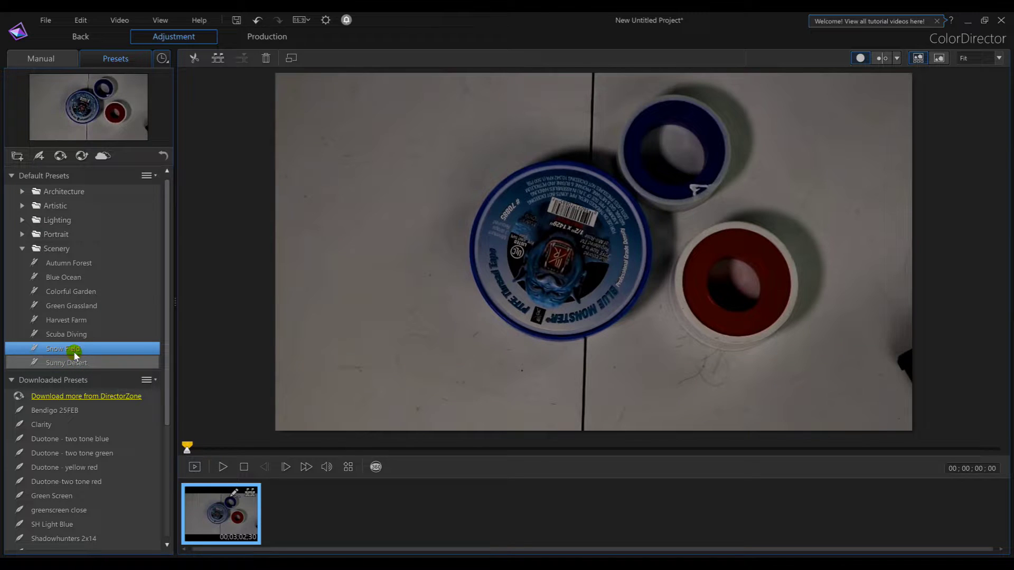
pyautogui.click(84, 334)
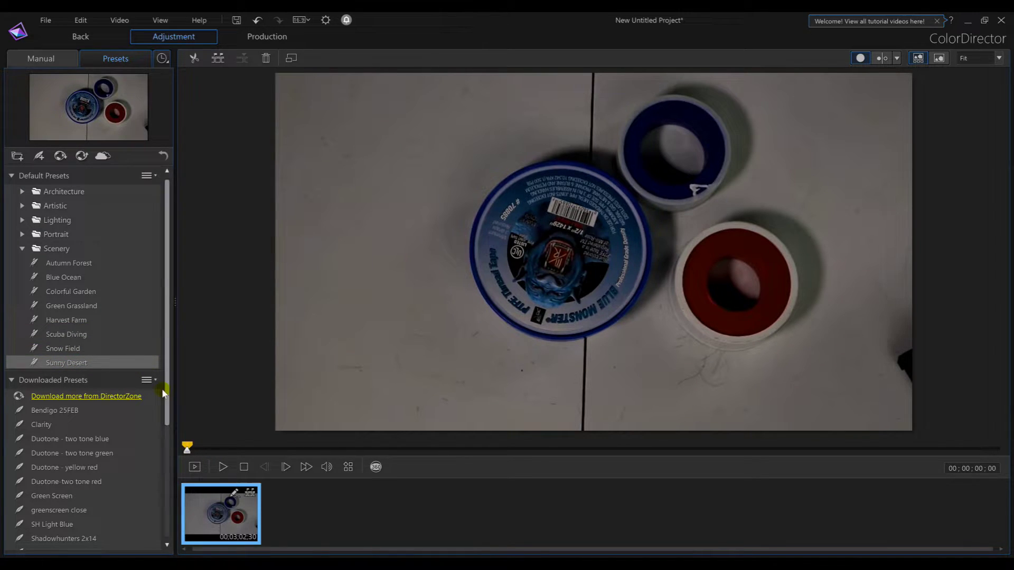
# Try the downloaded SH Light Blue preset on the clip.
pyautogui.moveTo(167, 392); pyautogui.dragTo(173, 493)
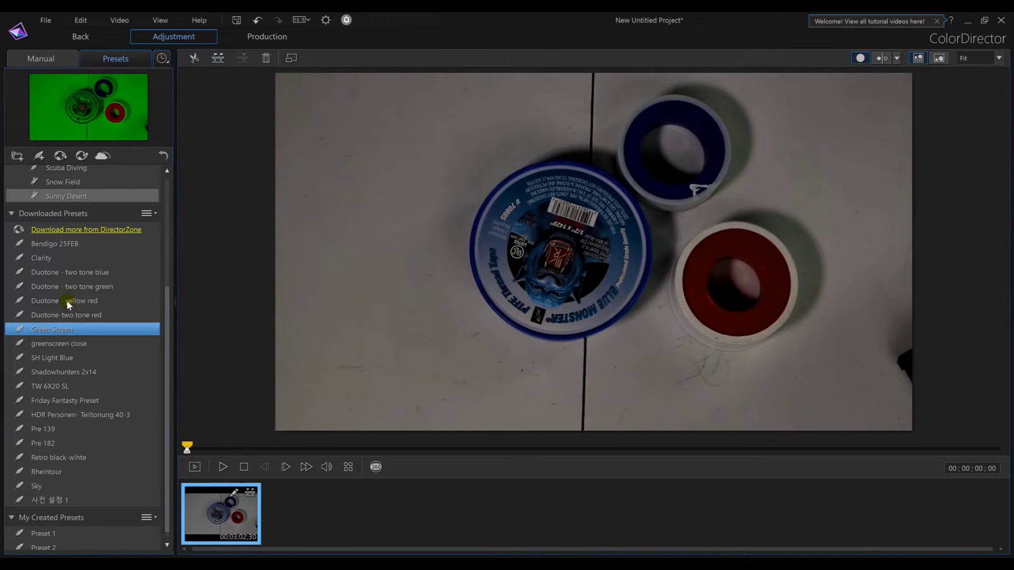
pyautogui.click(59, 286)
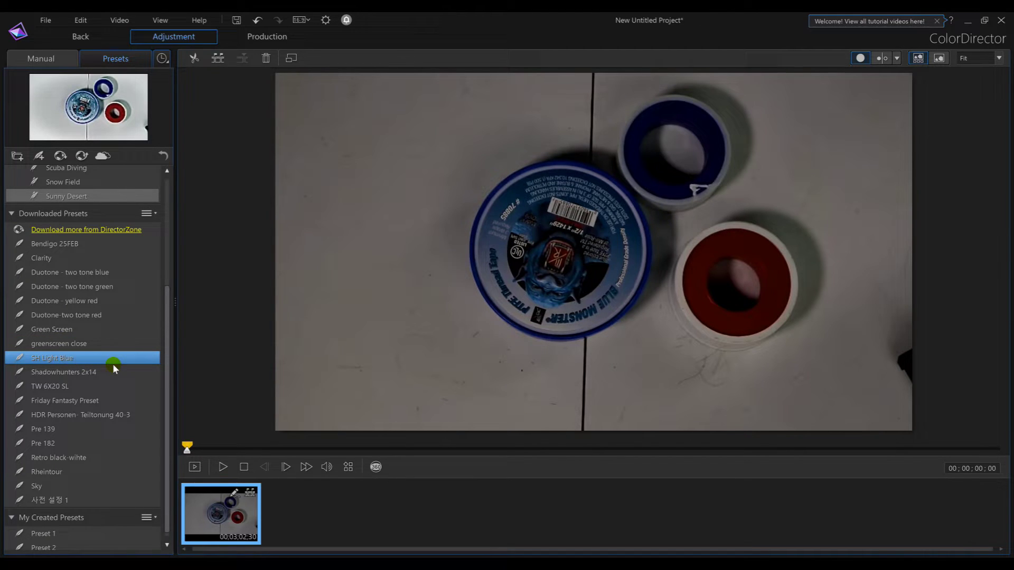
pyautogui.click(68, 358)
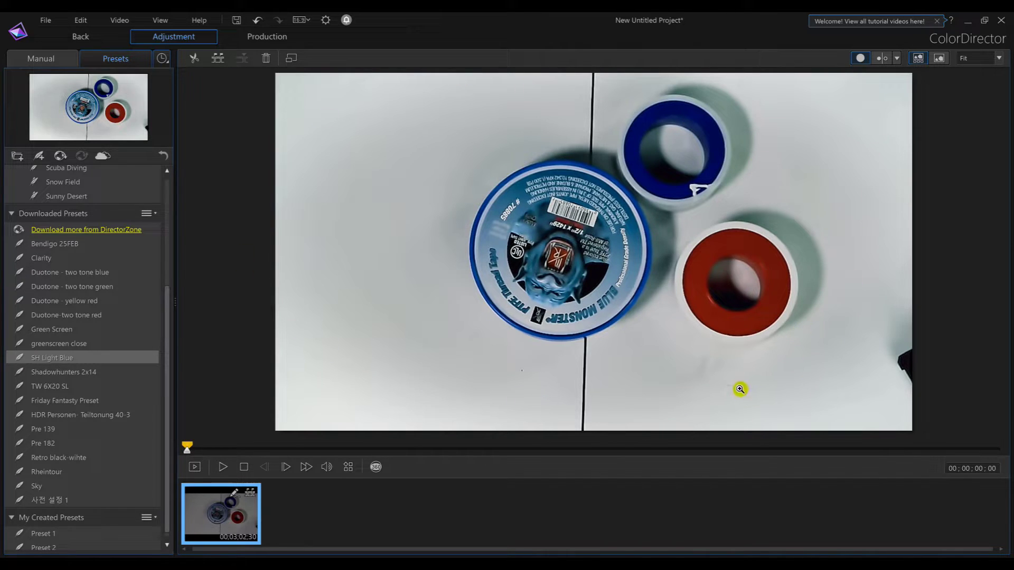
pyautogui.click(73, 359)
# Try the downloaded presets Shadowhunters 2x14, TW 6X20 SL, Friday Fantasty Preset, Pre 182, Retro black-wihte and Rheintour on the clip.
pyautogui.click(45, 372)
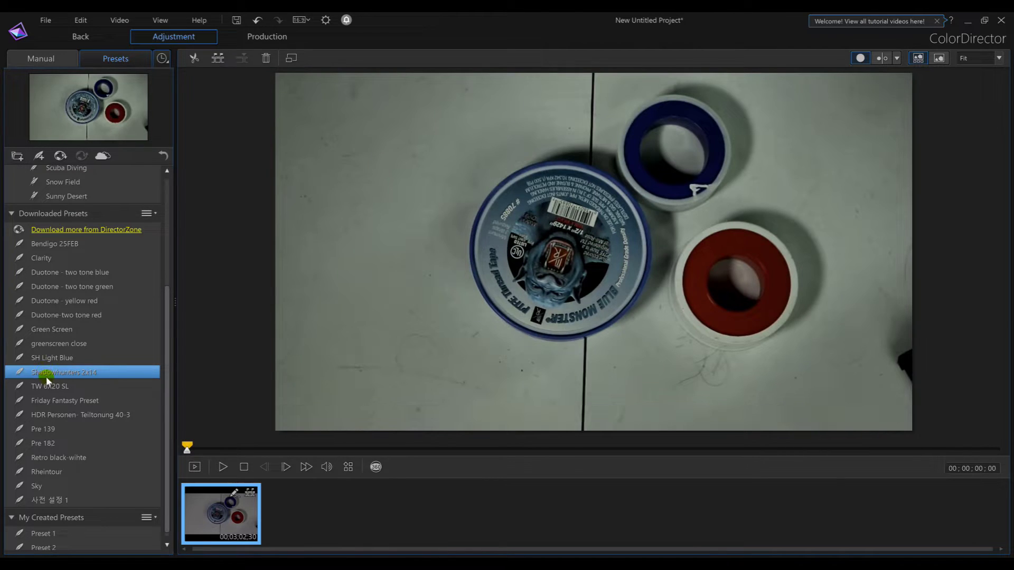
pyautogui.click(48, 386)
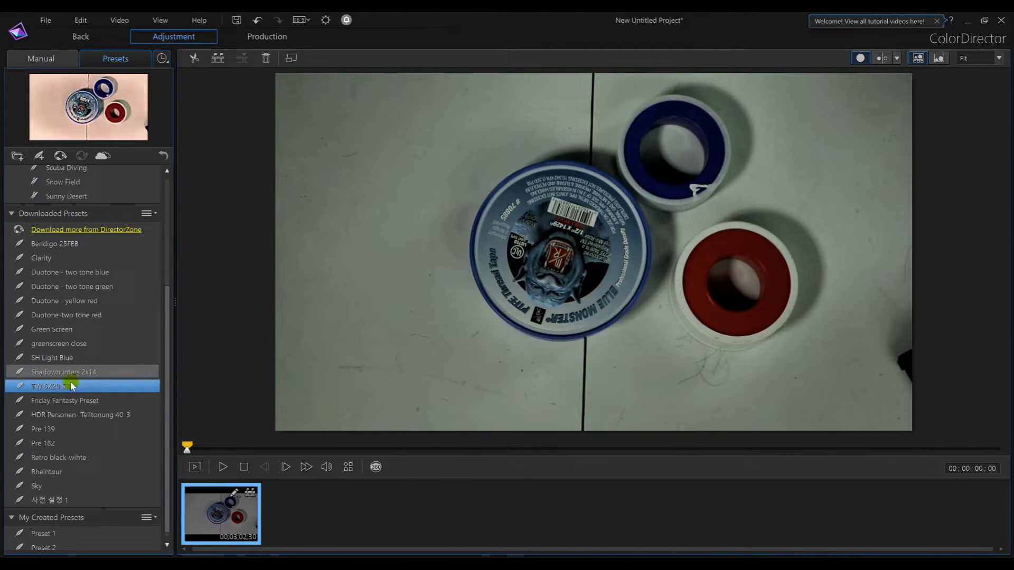
pyautogui.click(74, 384)
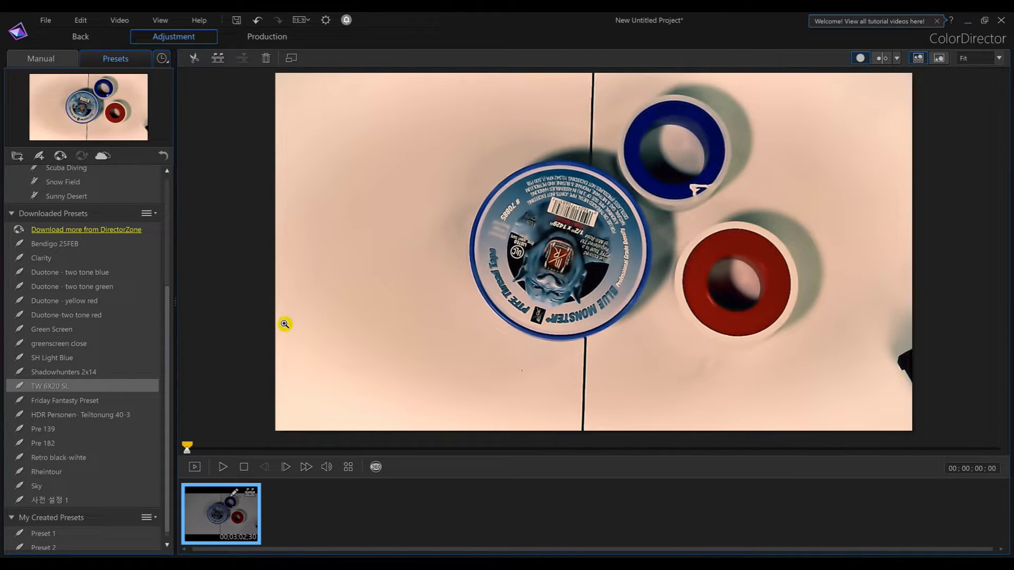
pyautogui.click(48, 401)
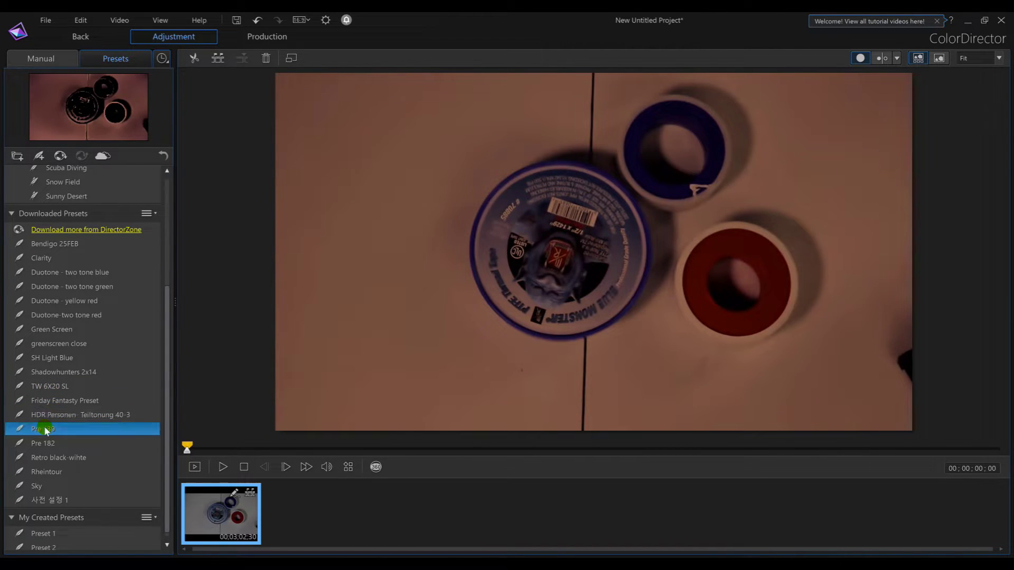
pyautogui.click(48, 442)
pyautogui.click(46, 442)
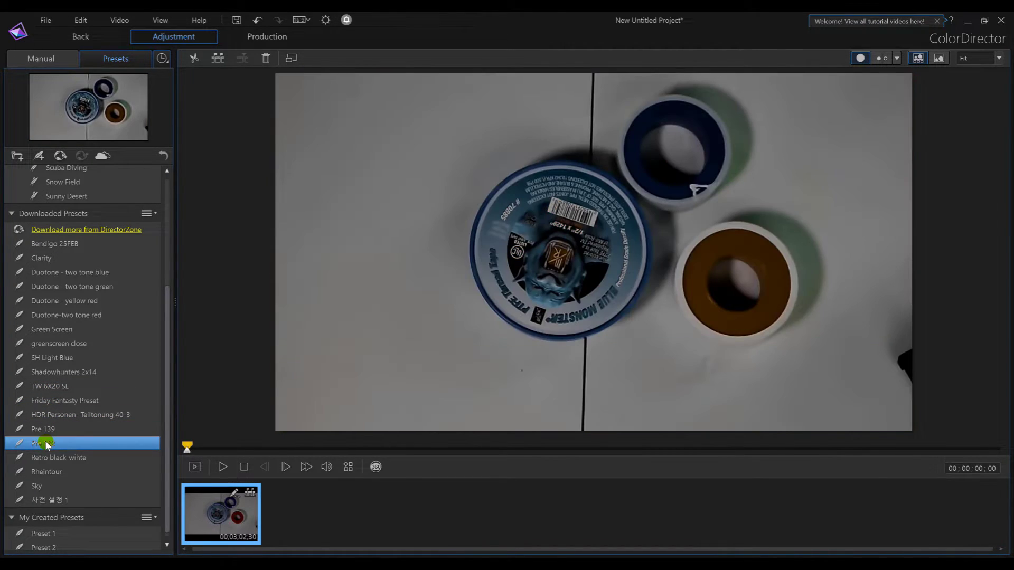
pyautogui.click(62, 457)
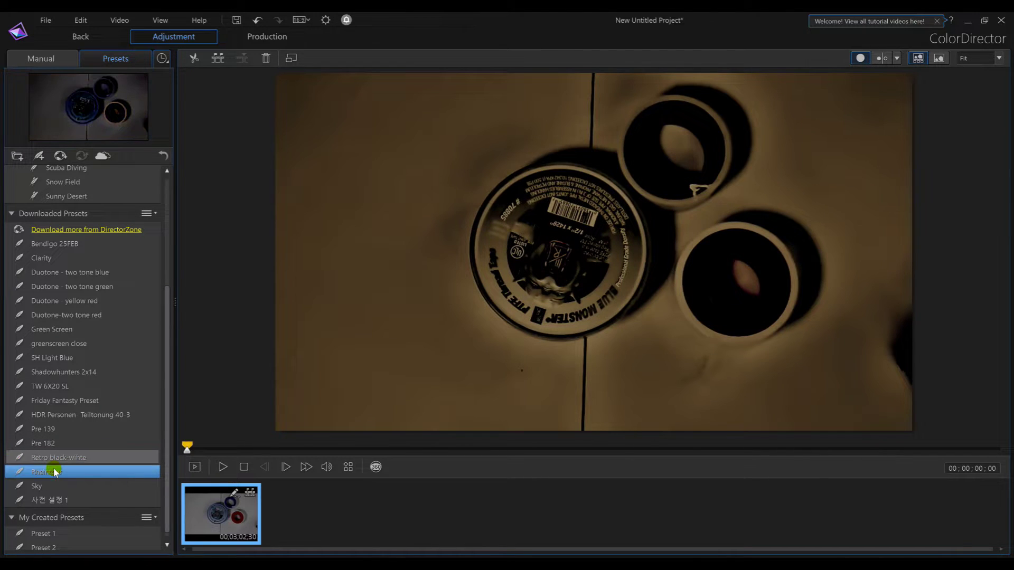
pyautogui.click(55, 472)
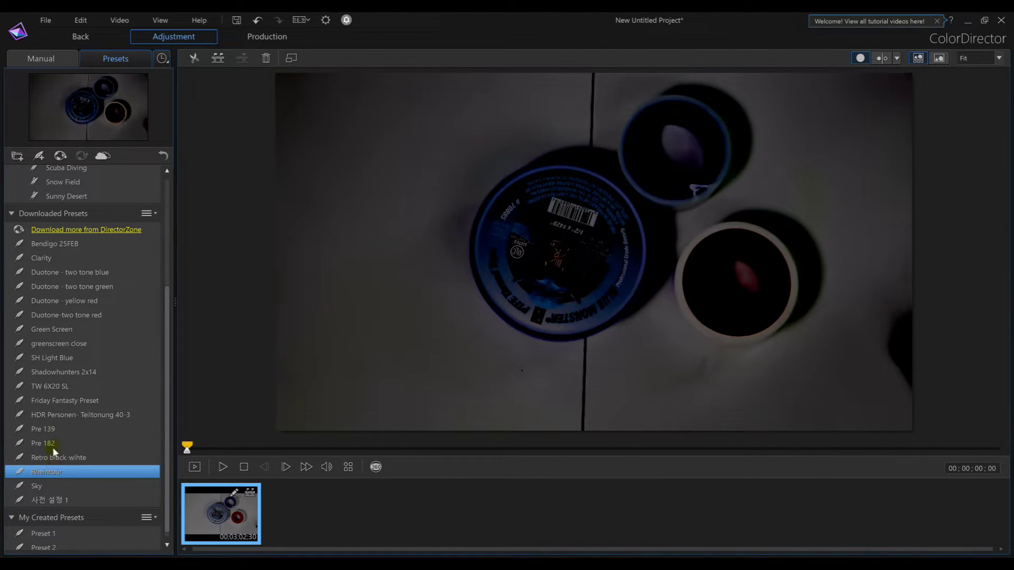
# Apply the downloaded SH Light Blue preset to the clip and return to PowerDirector.
pyautogui.click(49, 363)
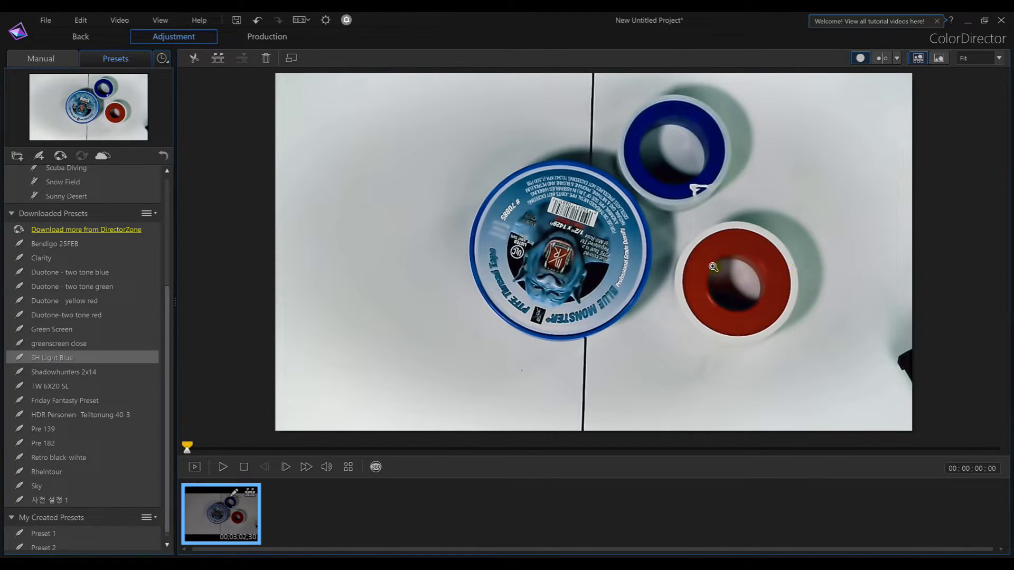
pyautogui.click(1001, 22)
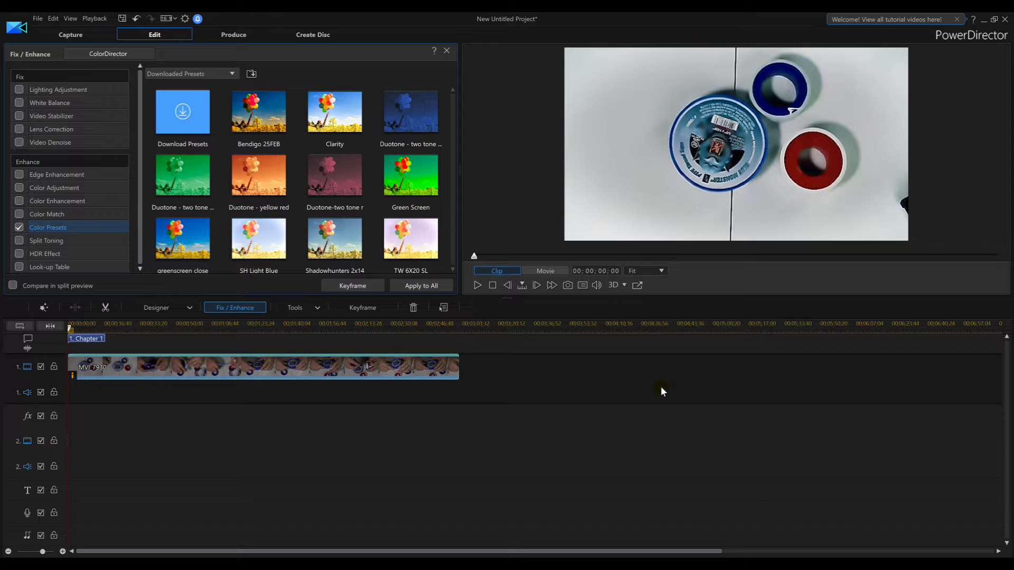
# Play the color-corrected clip in the enlarged preview, then return to the editing view and pause playback.
pyautogui.click(637, 286)
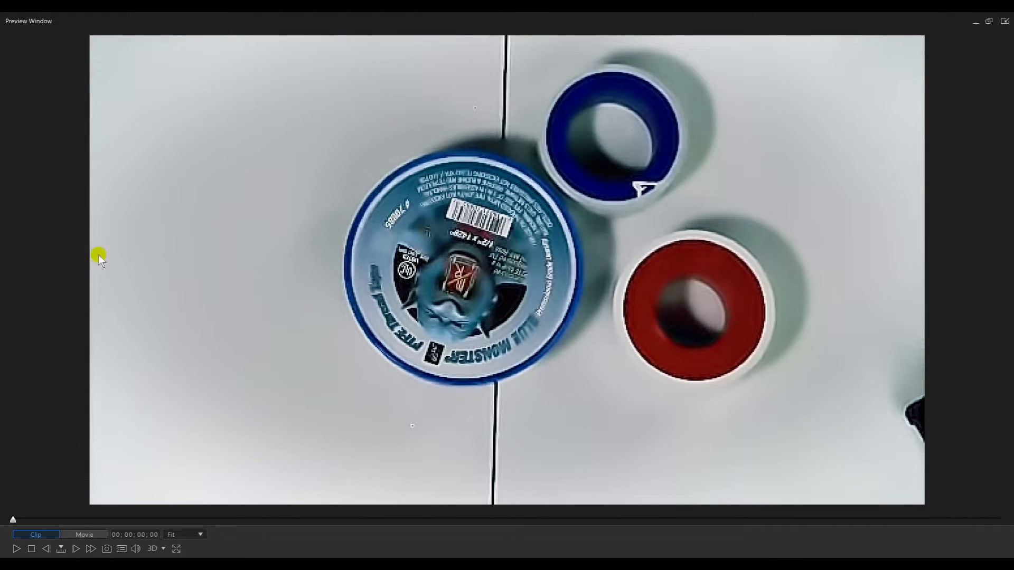
pyautogui.click(15, 549)
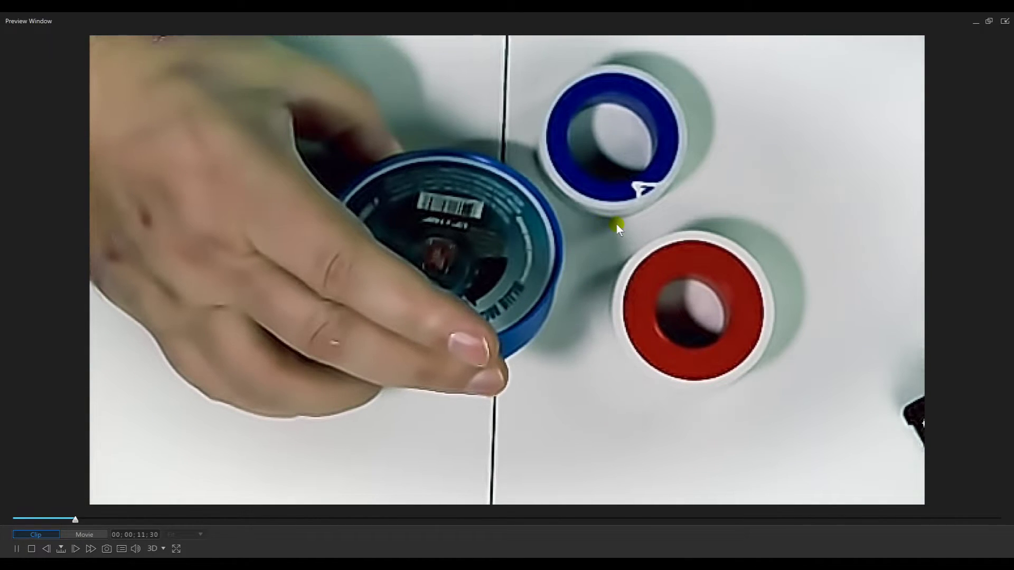
pyautogui.click(1004, 23)
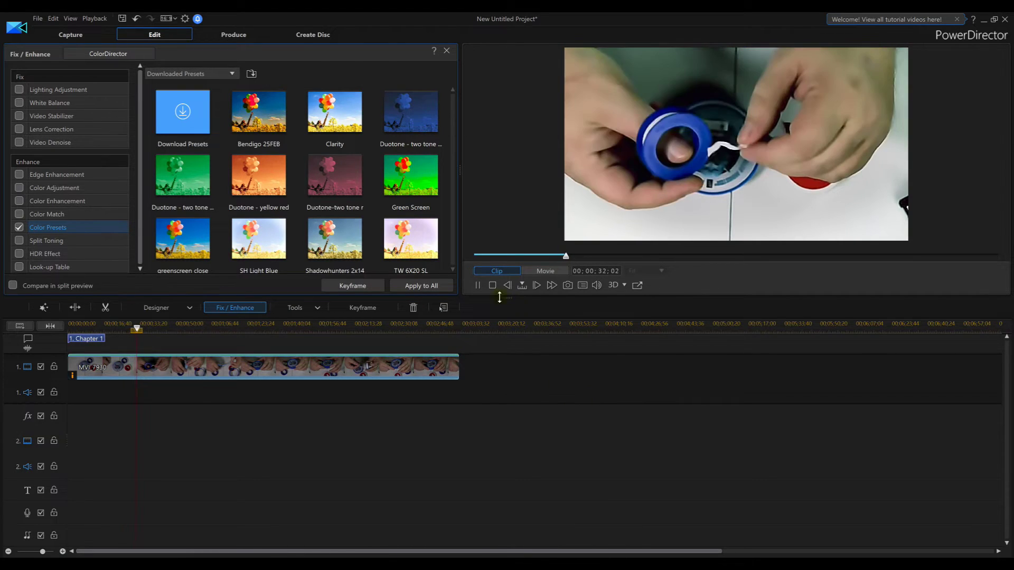
pyautogui.click(477, 285)
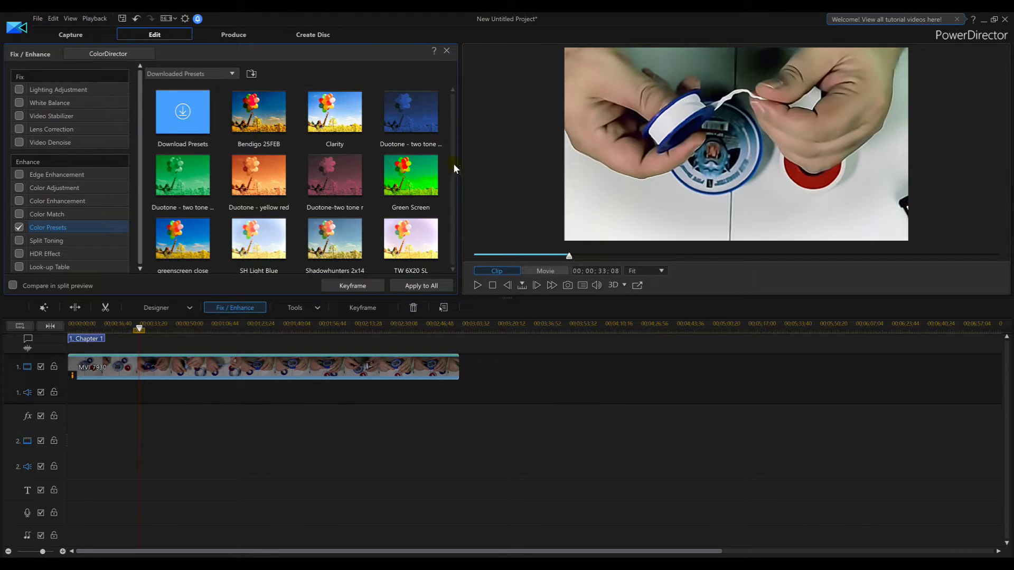
# Try other downloaded color presets on the clip, including greenscreen close, Duotone - yellow red, Duotone-two tone red, Clarity and Bendigo 25FEB.
pyautogui.click(421, 241)
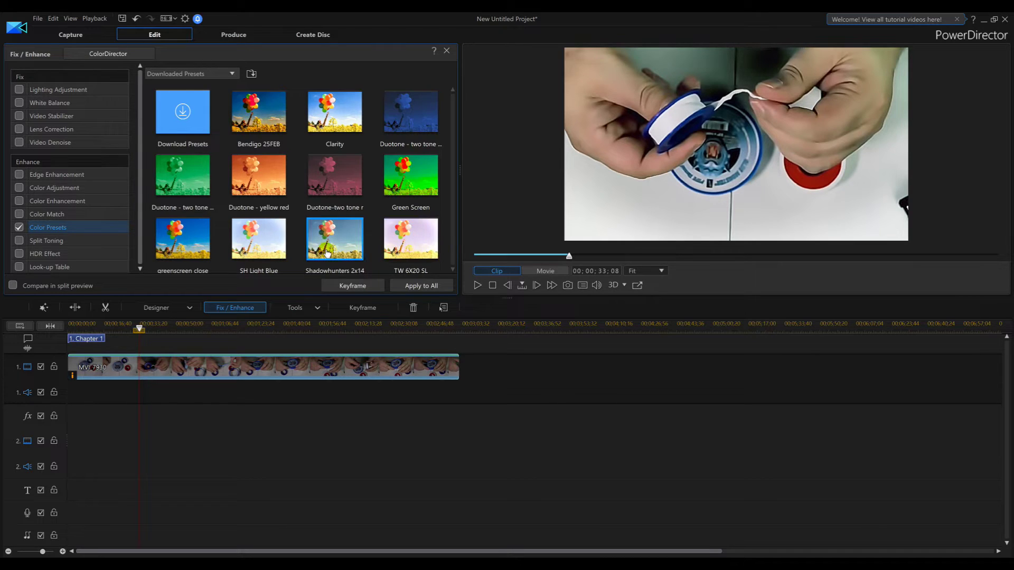
pyautogui.click(258, 244)
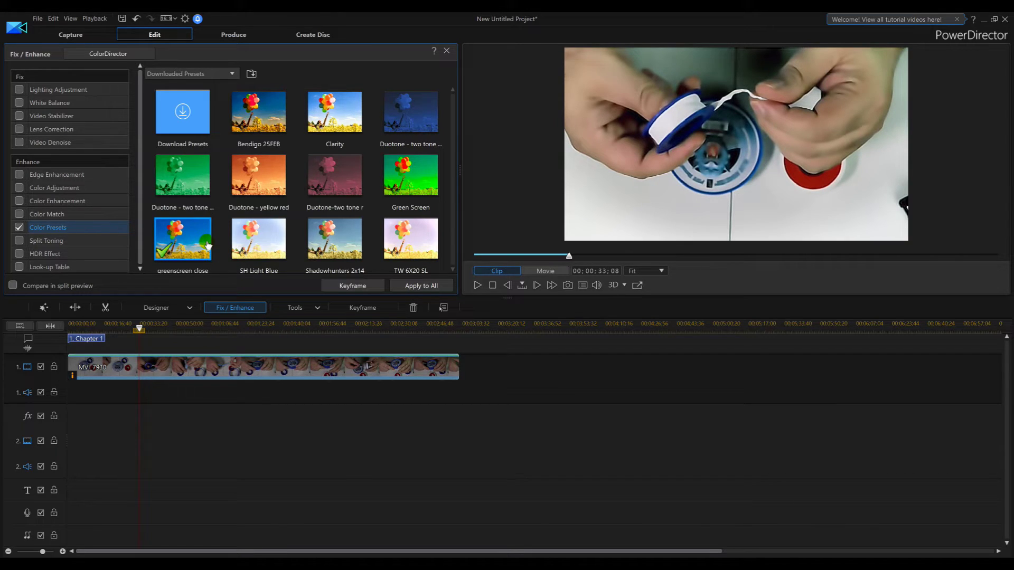
pyautogui.click(253, 186)
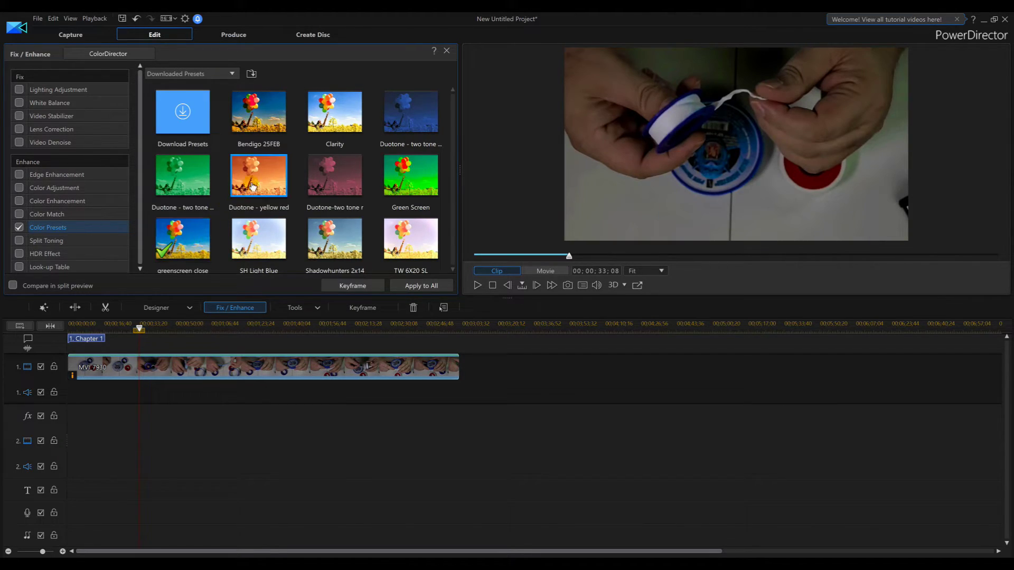
pyautogui.click(335, 181)
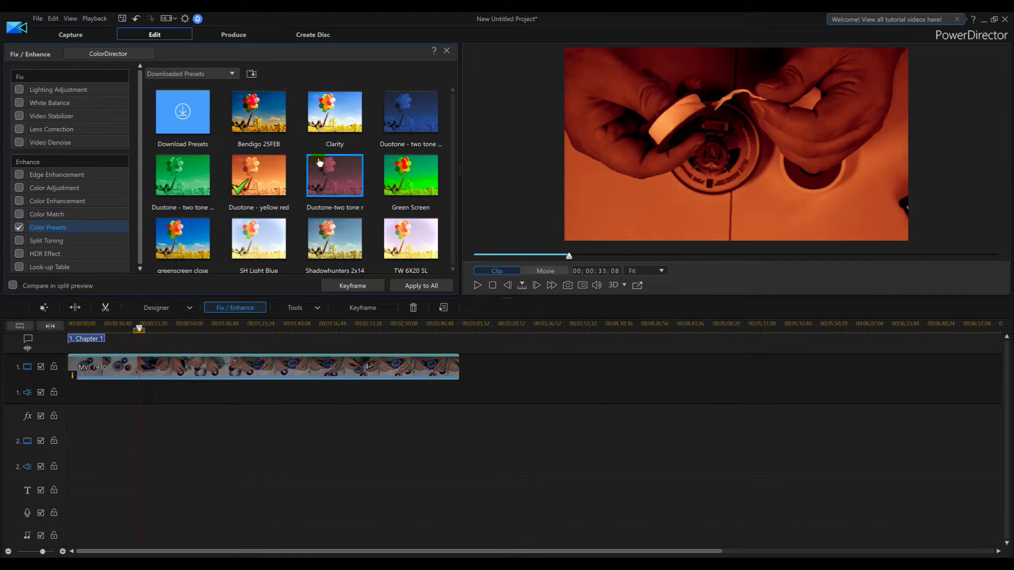
pyautogui.click(344, 121)
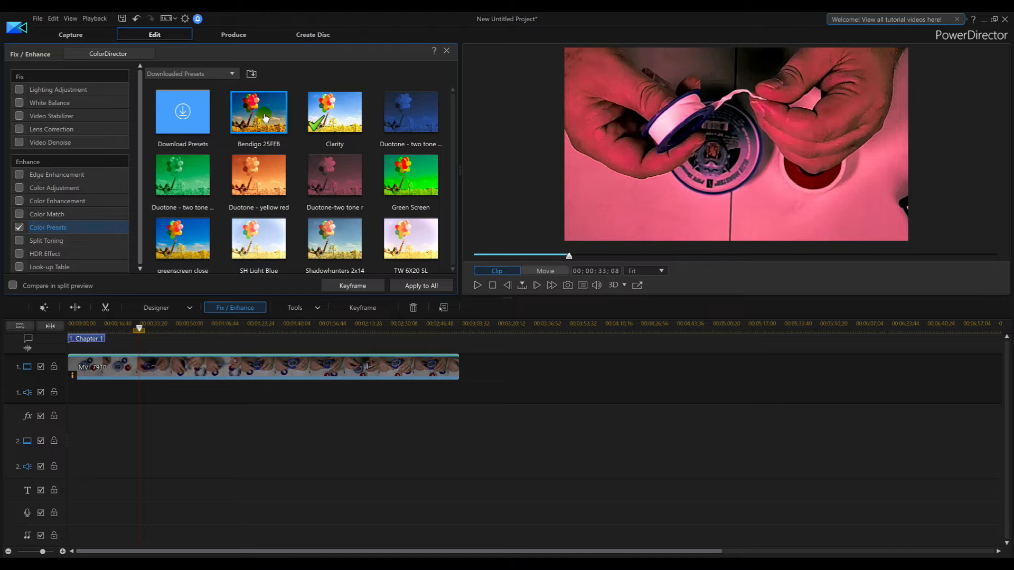
pyautogui.click(266, 118)
pyautogui.click(420, 118)
# Set the clip's color preset to SH Light Blue.
pyautogui.click(263, 253)
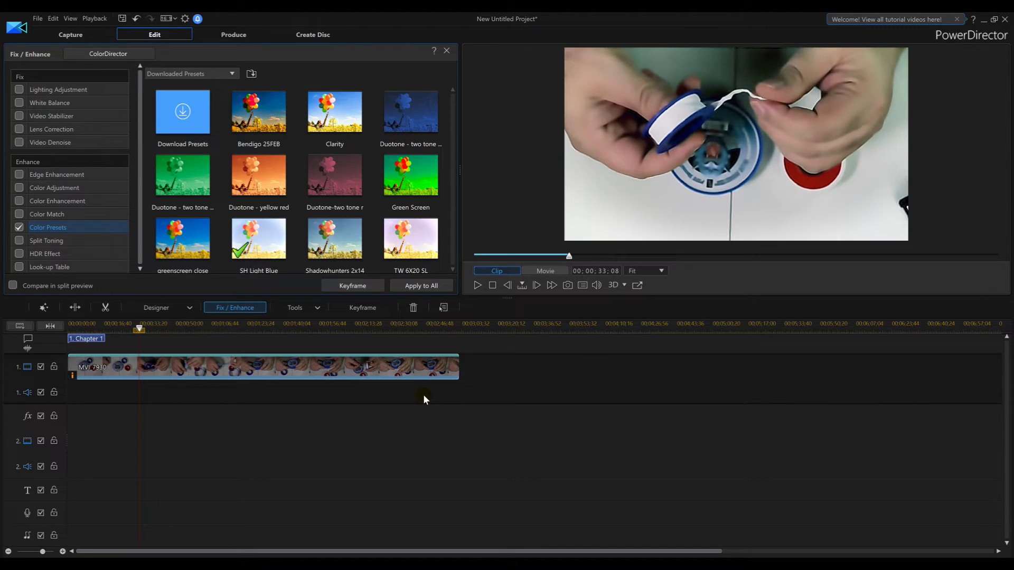